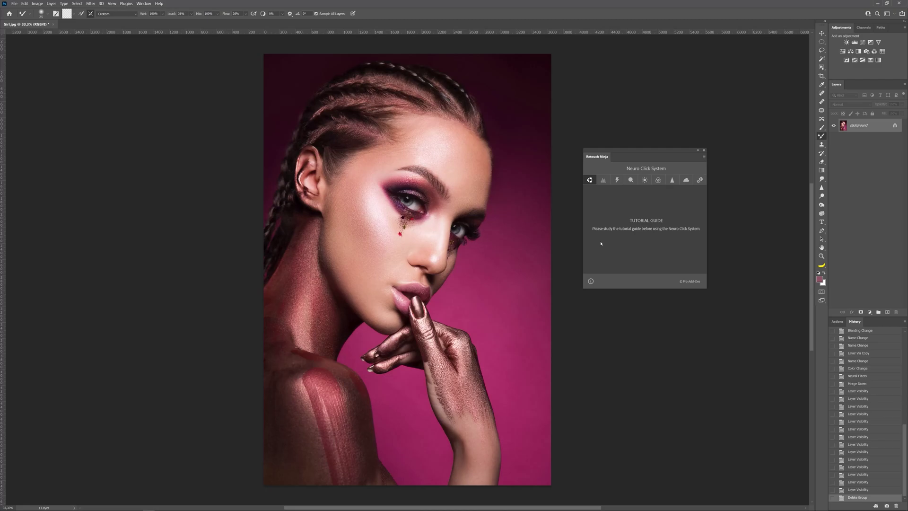
Open the Neuro Click System 1 settings and look through Preset 4 and Preset 5.
{"action": "left_click", "coordinate": [643, 168]}
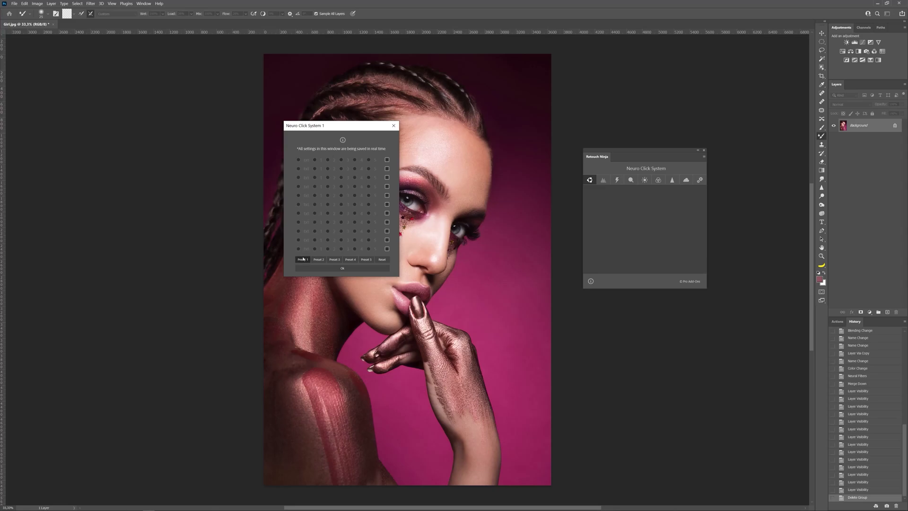
{"action": "left_click", "coordinate": [351, 260]}
{"action": "left_click", "coordinate": [367, 259]}
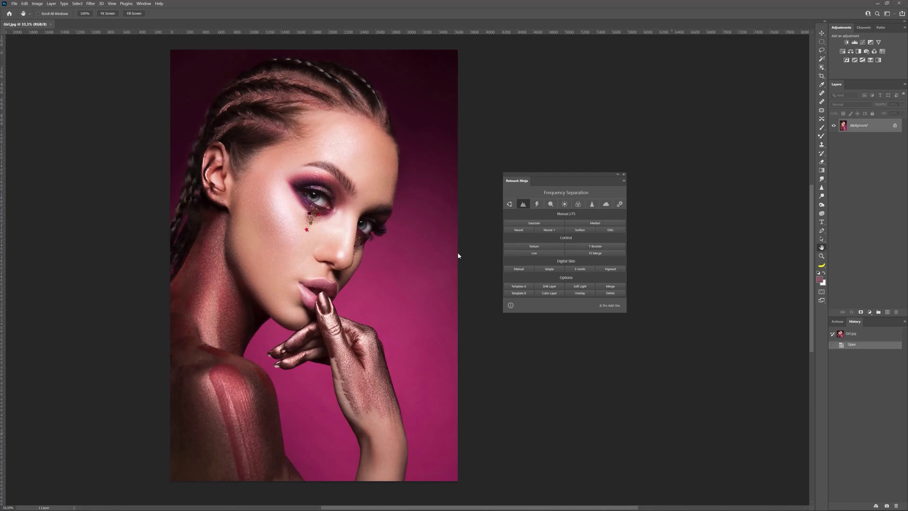
Toggle manual frequency separation between 3 FS and 2 FS, and review the 2 FS options.
{"action": "left_click", "coordinate": [563, 215]}
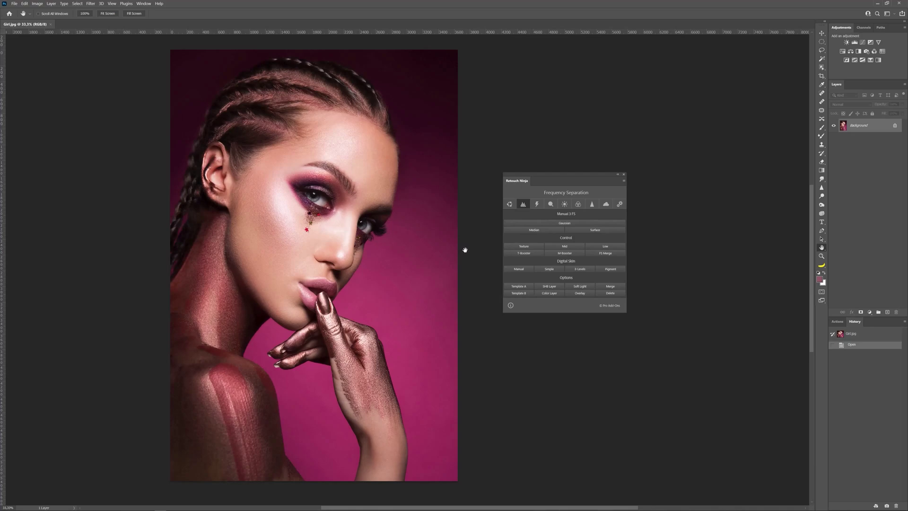
{"action": "left_click", "coordinate": [565, 214]}
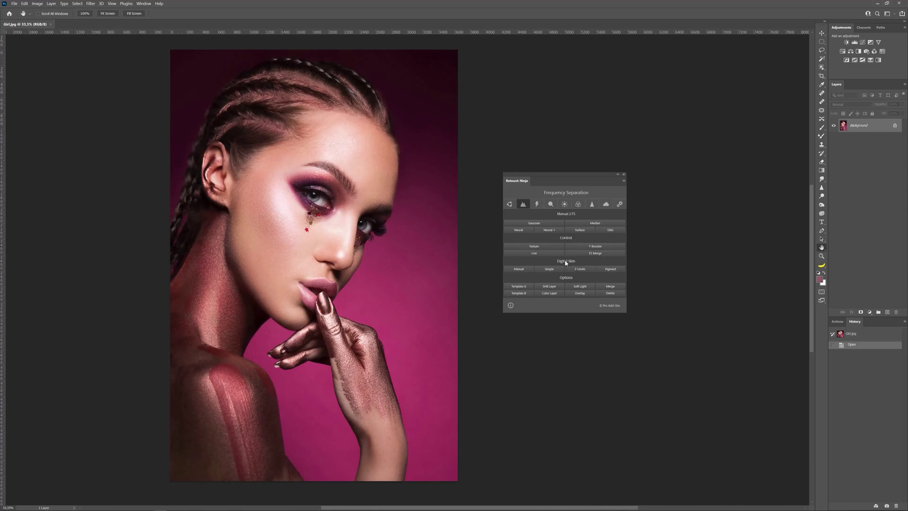
{"action": "left_click", "coordinate": [566, 279]}
{"action": "left_click", "coordinate": [568, 279]}
{"action": "left_click", "coordinate": [569, 262]}
{"action": "left_click", "coordinate": [568, 261]}
{"action": "left_click", "coordinate": [574, 194]}
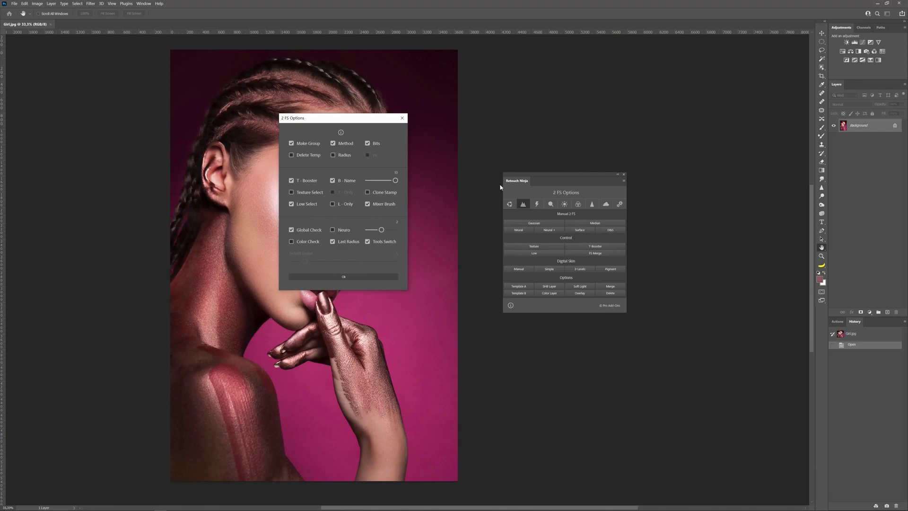
{"action": "left_click", "coordinate": [388, 277]}
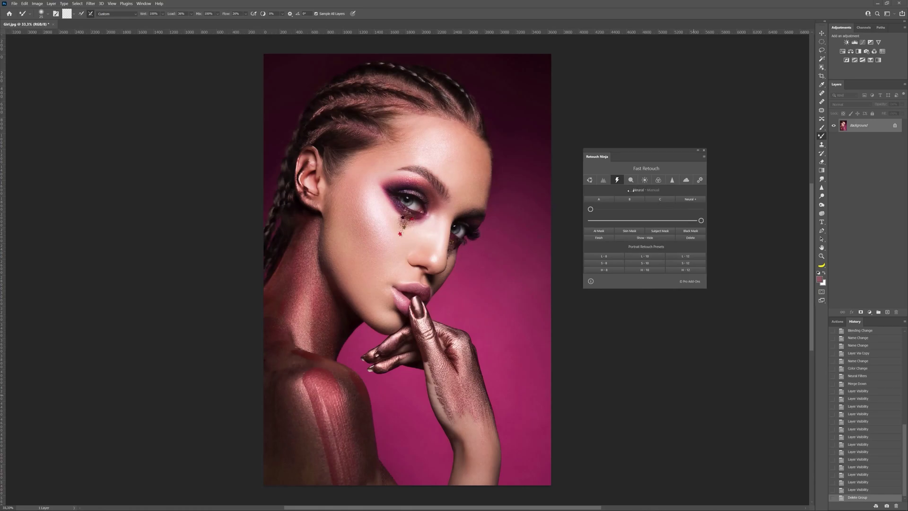
Toggle the Fast Retouch section between its Neural and Manual modes.
{"action": "left_click", "coordinate": [653, 190]}
{"action": "left_click", "coordinate": [639, 190]}
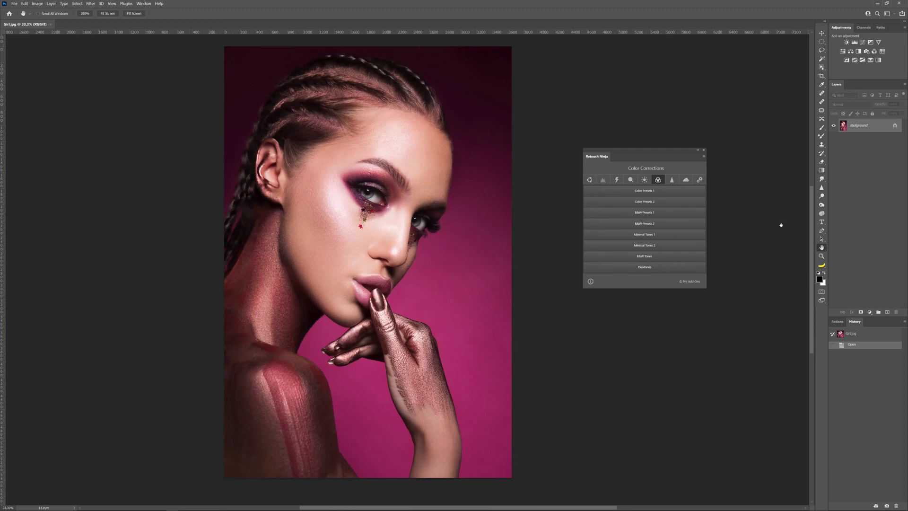
Look through the Color Presets and B&W Presets sets of the color corrections.
{"action": "left_click", "coordinate": [693, 191]}
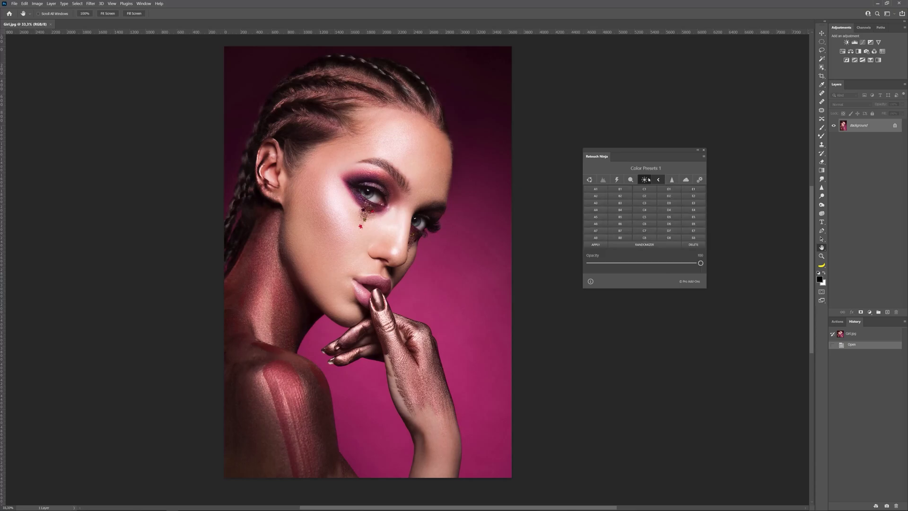
{"action": "left_click", "coordinate": [662, 192]}
{"action": "left_click", "coordinate": [653, 201]}
{"action": "left_click", "coordinate": [660, 181]}
{"action": "left_click", "coordinate": [669, 213]}
{"action": "left_click", "coordinate": [668, 199]}
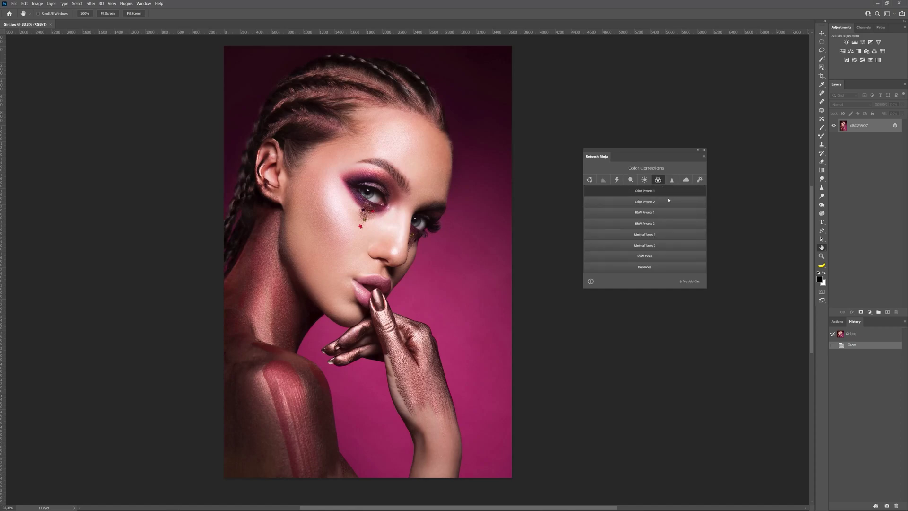
{"action": "left_click", "coordinate": [667, 223]}
{"action": "left_click", "coordinate": [660, 181]}
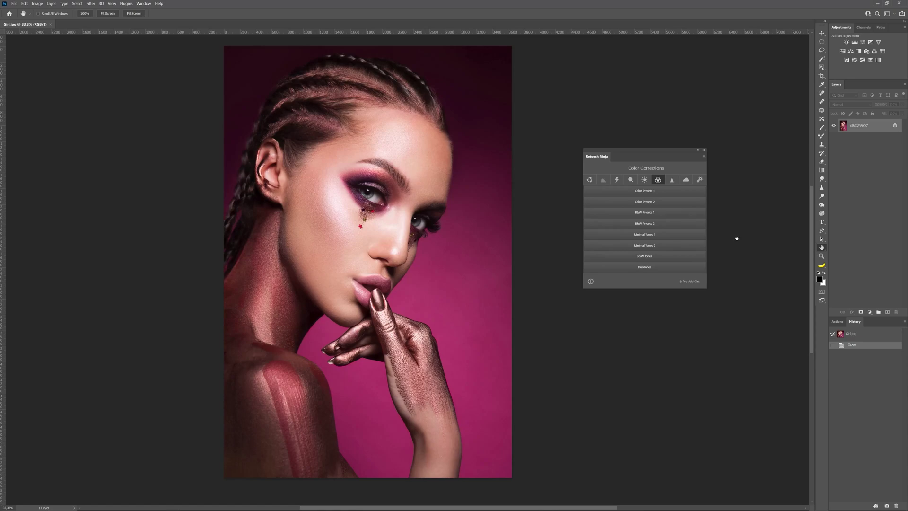
Look through the Minimal Tones, B&W Tones and DuoTones sets, and open the Vignette - Sharpen - Save section.
{"action": "left_click", "coordinate": [673, 232]}
{"action": "left_click", "coordinate": [667, 187]}
{"action": "left_click", "coordinate": [664, 248]}
{"action": "left_click", "coordinate": [667, 187]}
{"action": "left_click", "coordinate": [661, 257]}
{"action": "left_click", "coordinate": [677, 188]}
{"action": "left_click", "coordinate": [665, 267]}
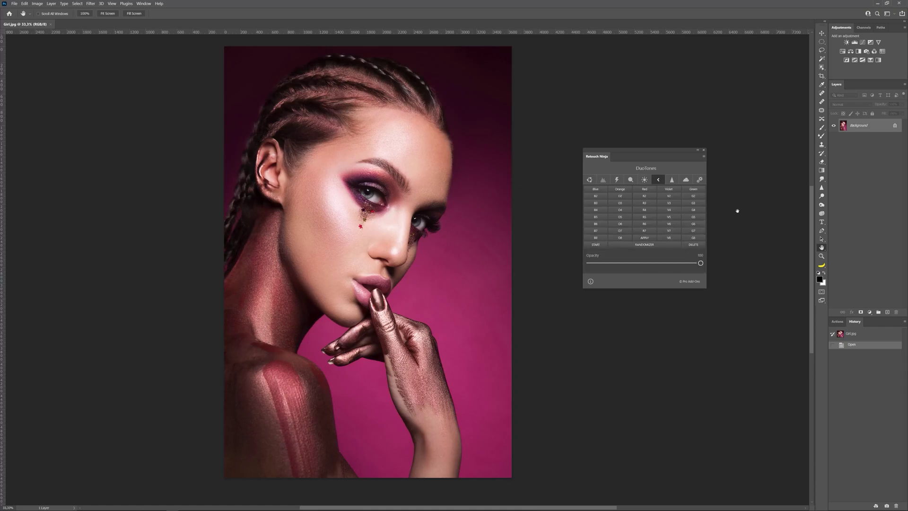
{"action": "left_click", "coordinate": [654, 179]}
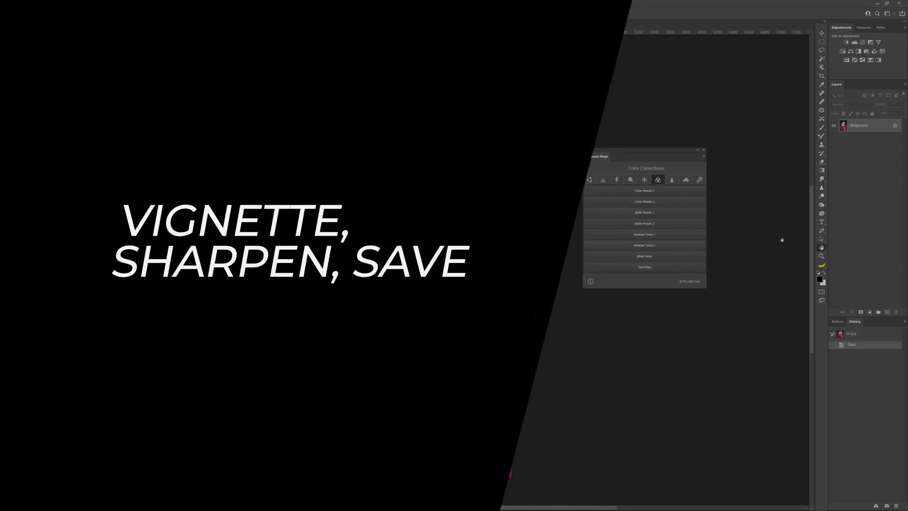
{"action": "left_click", "coordinate": [671, 180]}
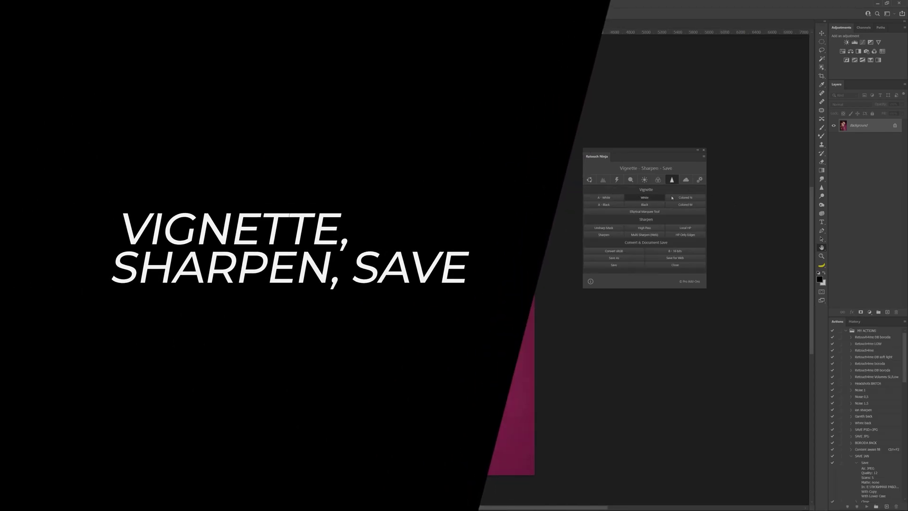
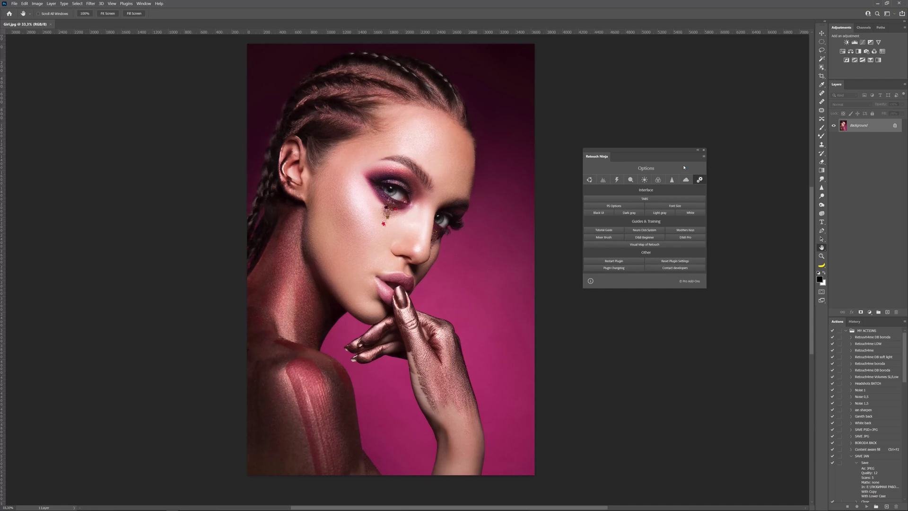
Hide the Frequency Separation, Fast Retouch, Dodge & Burn and Tools sections from the plugin panel.
{"action": "left_click", "coordinate": [614, 198]}
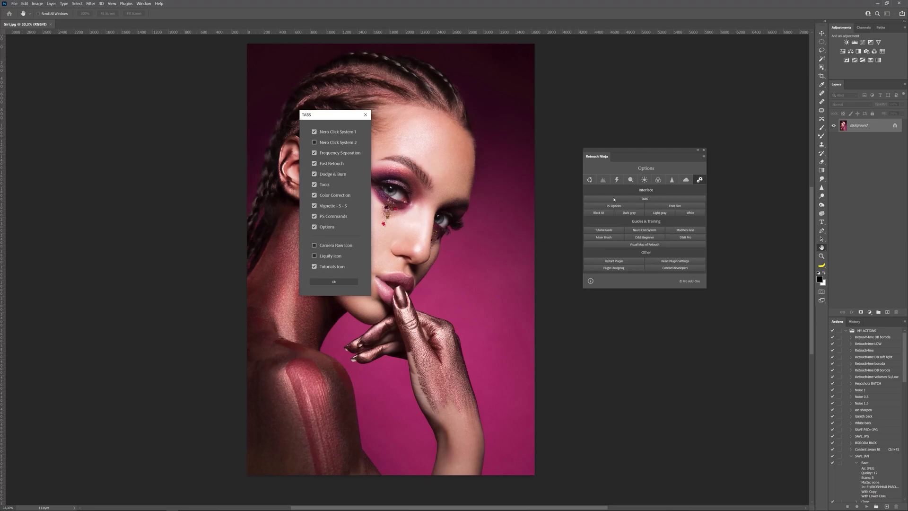
{"action": "left_click", "coordinate": [314, 153]}
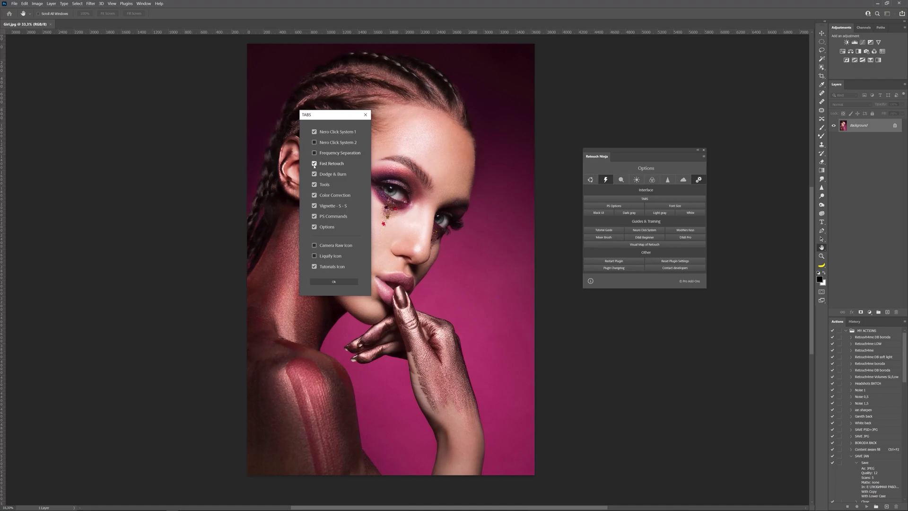
{"action": "left_click", "coordinate": [314, 164]}
{"action": "left_click", "coordinate": [314, 175]}
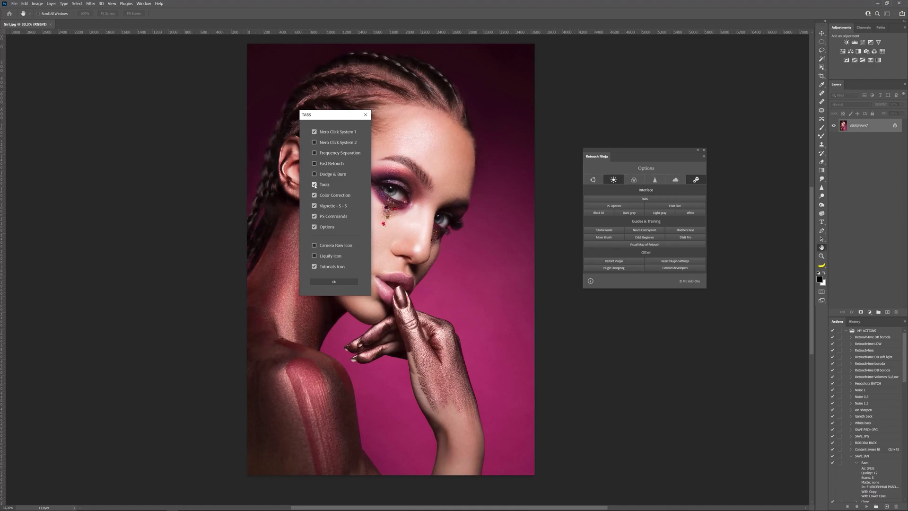
{"action": "left_click", "coordinate": [315, 185]}
Restore the Tools, Dodge & Burn, Fast Retouch and Frequency Separation sections in the plugin panel.
{"action": "left_click", "coordinate": [314, 185]}
{"action": "left_click", "coordinate": [314, 174]}
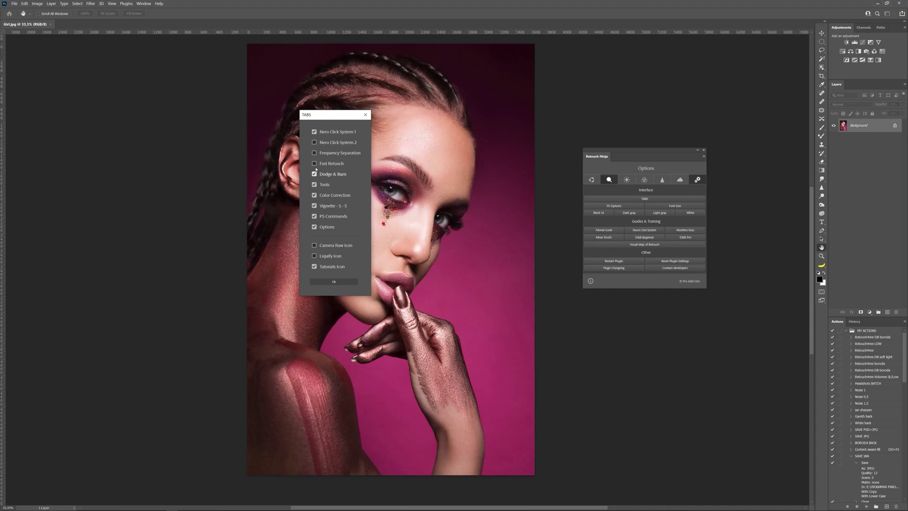
{"action": "left_click", "coordinate": [314, 163]}
{"action": "left_click", "coordinate": [314, 153]}
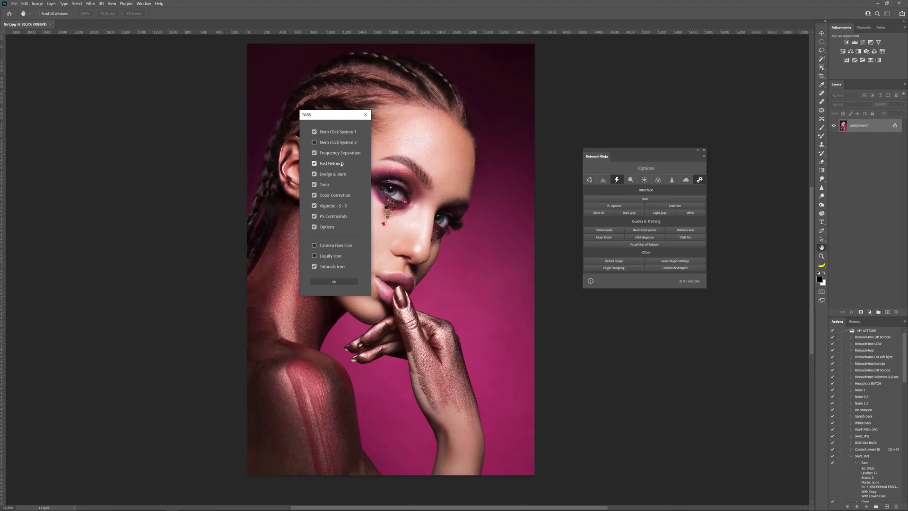
Try showing Neuro Click System 2 and the Camera Raw and Liquify icons, then disable them again and confirm.
{"action": "left_click", "coordinate": [314, 142]}
{"action": "left_click", "coordinate": [314, 143]}
{"action": "left_click", "coordinate": [314, 245]}
{"action": "left_click", "coordinate": [314, 256]}
{"action": "left_click", "coordinate": [314, 245]}
{"action": "left_click", "coordinate": [314, 245]}
{"action": "left_click", "coordinate": [314, 245]}
{"action": "left_click", "coordinate": [314, 256]}
{"action": "left_click", "coordinate": [334, 282]}
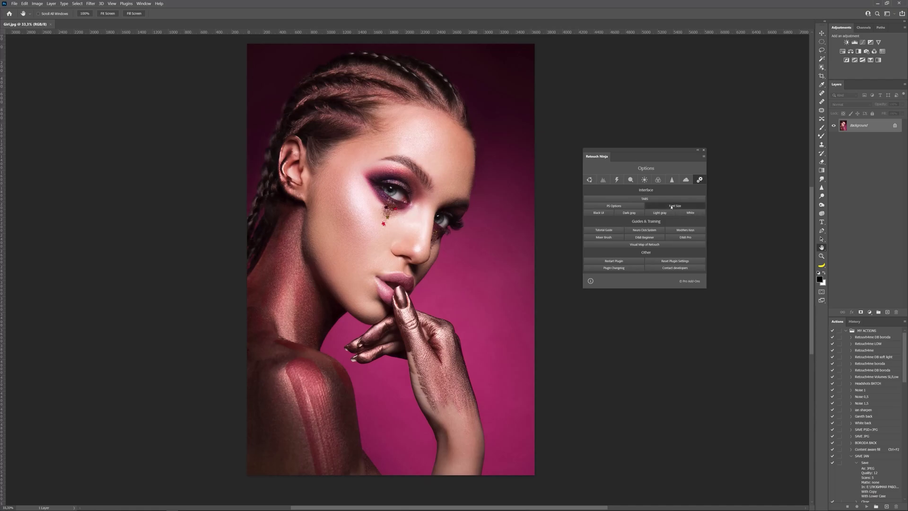
Preview the Black UI, Light gray and White interface themes, and return to Dark gray.
{"action": "left_click", "coordinate": [599, 213]}
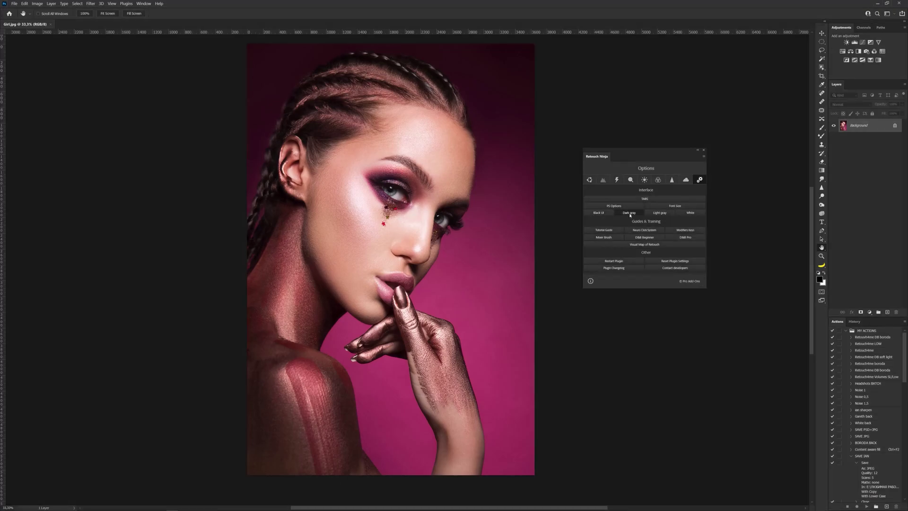
{"action": "left_click", "coordinate": [629, 213]}
{"action": "left_click", "coordinate": [660, 213]}
{"action": "left_click", "coordinate": [690, 213]}
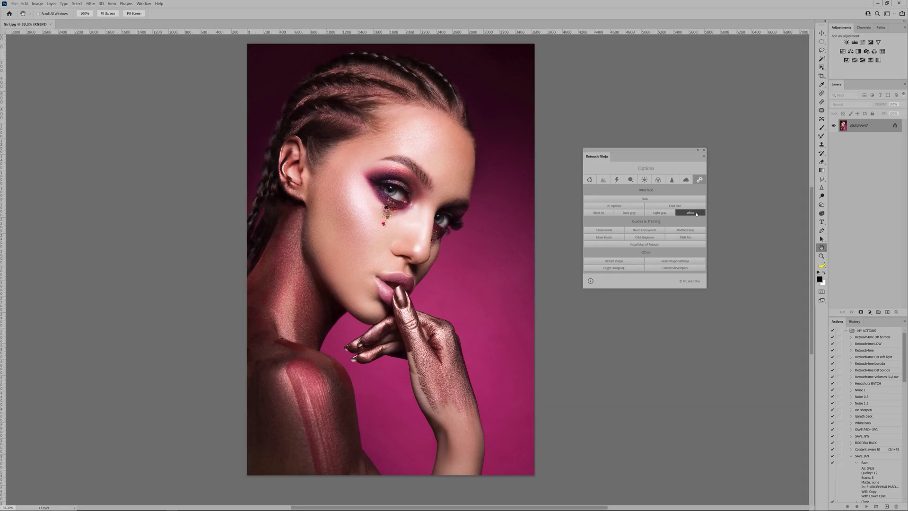
{"action": "left_click", "coordinate": [629, 214]}
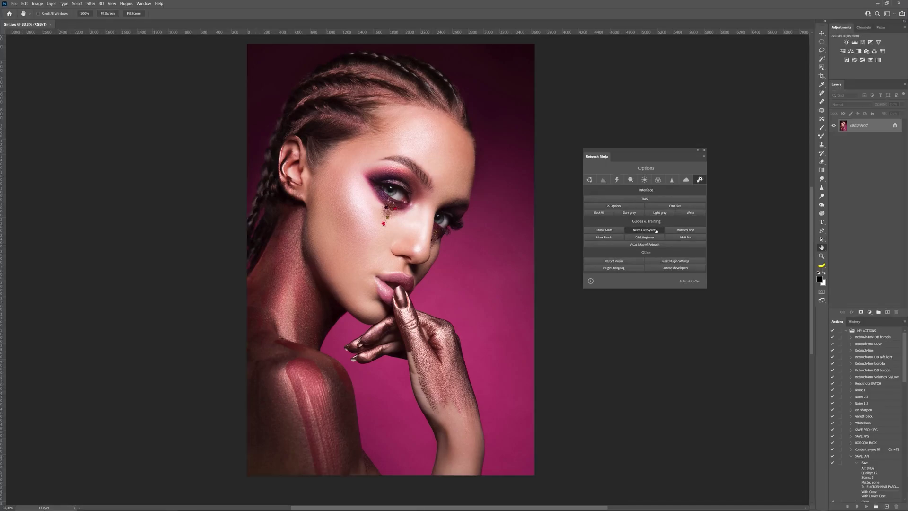